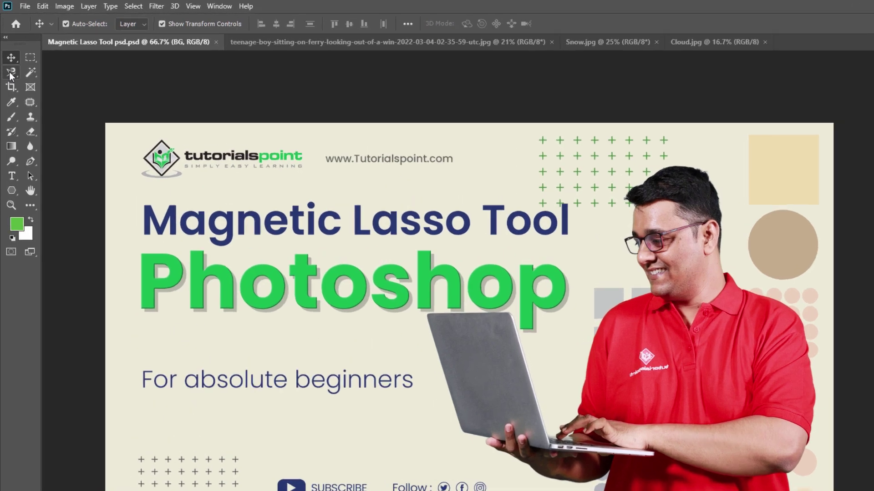
- Activate the Magnetic Lasso Tool and bring the teenage-boy-sitting-on-ferry photo to the front
left_click(10, 57)
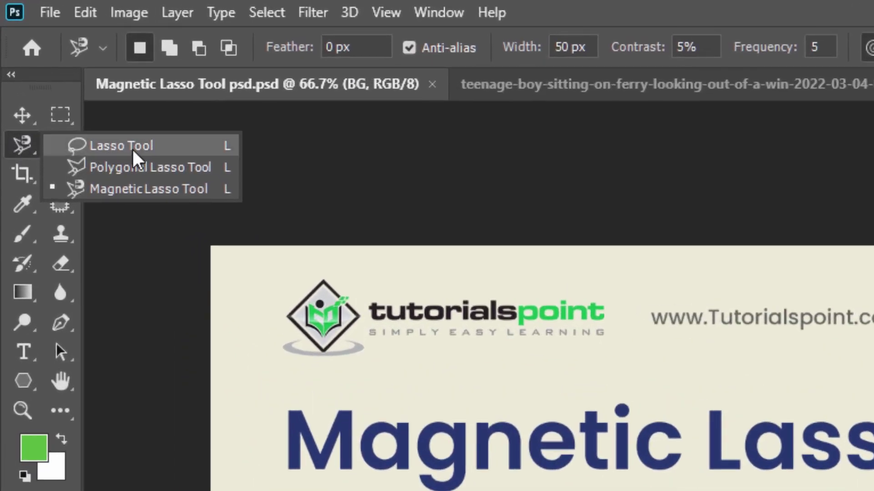
left_click(169, 184)
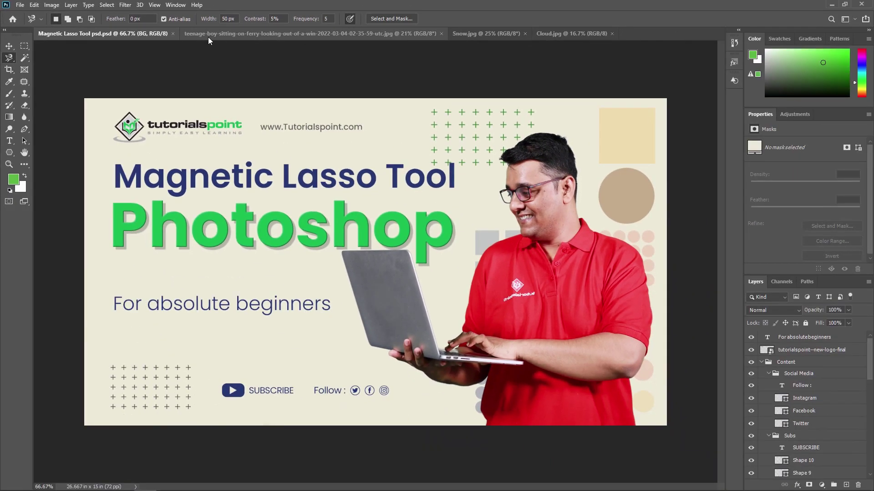
left_click(227, 34)
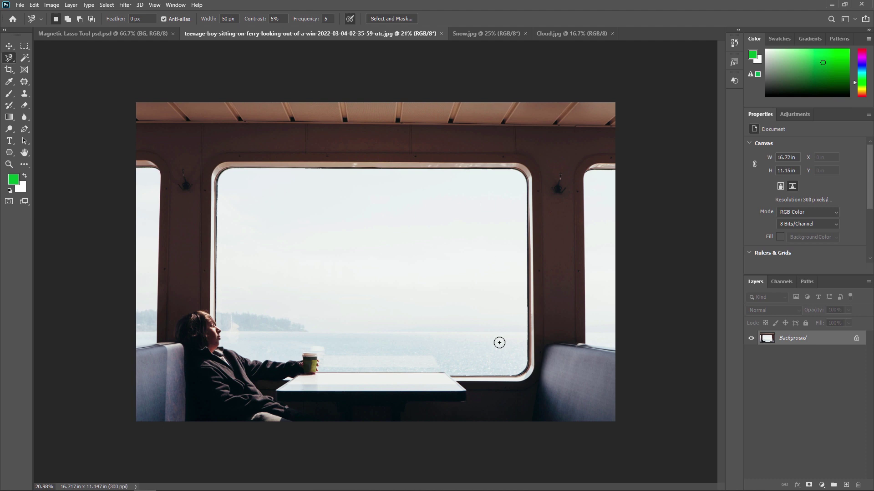
- Create a new 1920 x 1080 pixel document at 72 pixels/inch with black background contents, named "Magnetic lasso tool"
left_click(23, 5)
left_click(33, 15)
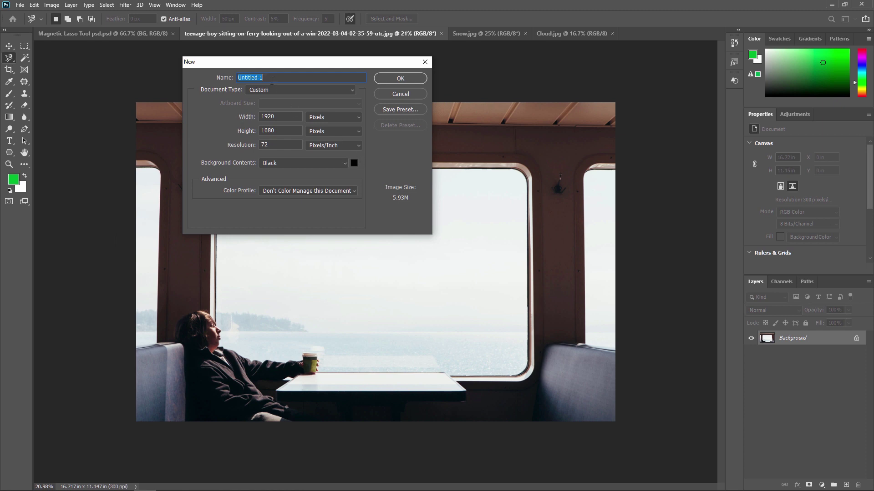
type("Magnetic lasso tool")
left_click(393, 81)
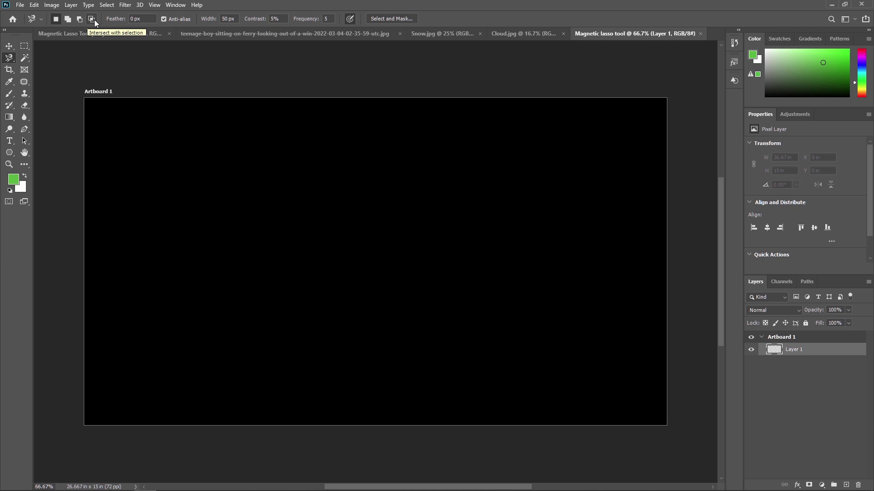
- With the Magnetic Lasso Tool, draw a closed selection about 9 x 6.6 in left of the artboard's centre
right_click(12, 58)
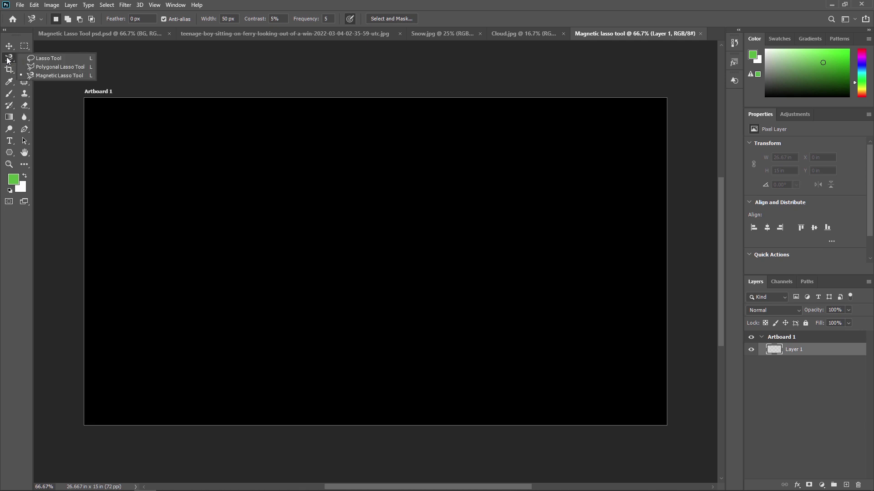
left_click(56, 75)
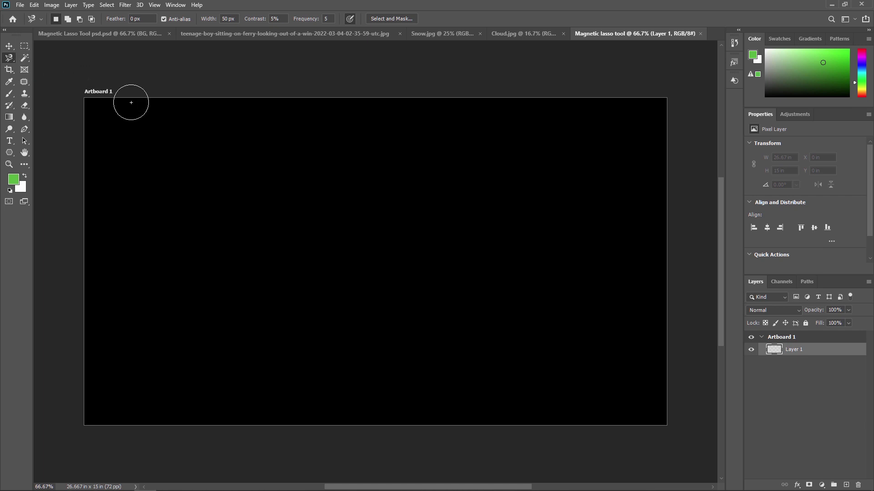
left_click(221, 284)
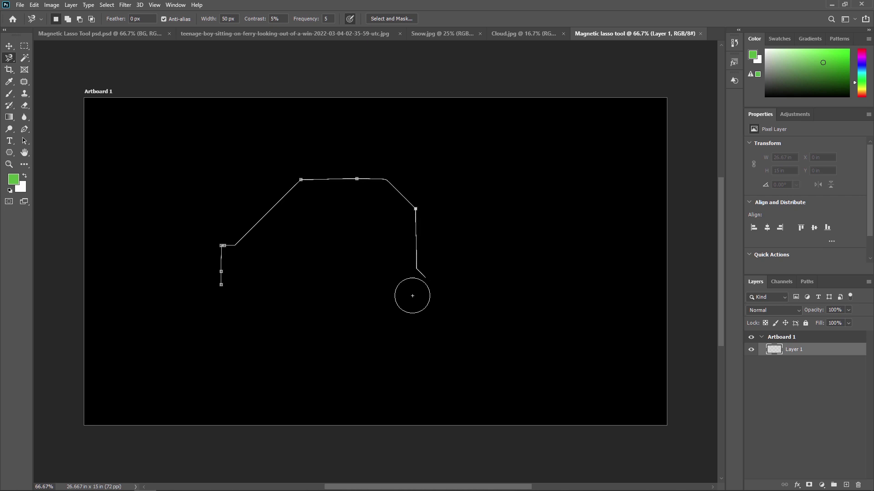
left_click(222, 286)
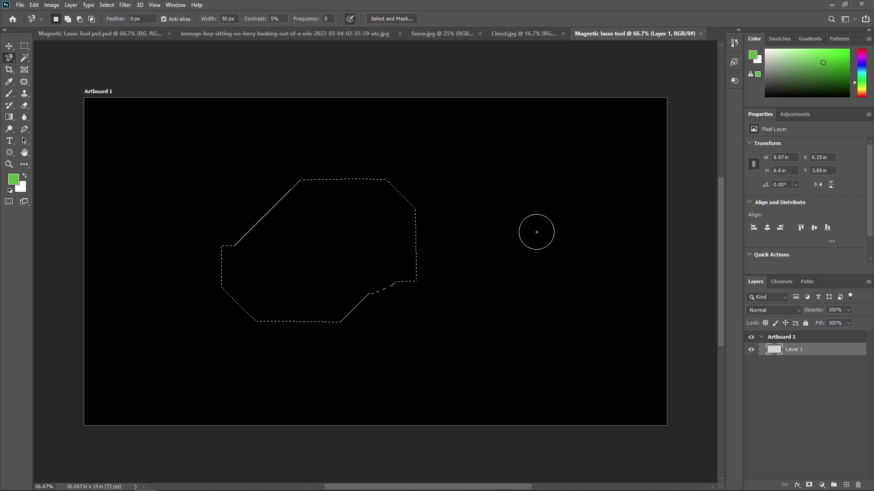
- Draw a new magnetic lasso selection about 4.8 x 5.6 in on the right half of the artboard
left_click(532, 192)
left_click(463, 269)
left_click(540, 314)
left_click(566, 271)
left_click(526, 191)
- Add an overlapping magnetic lasso area on the left side of the current selection, using the add-to-selection mode
left_click(67, 18)
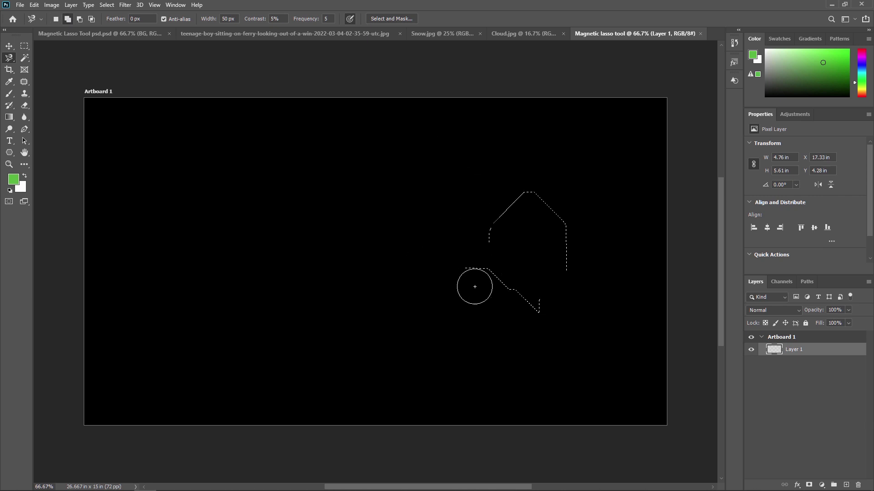
left_click(432, 238)
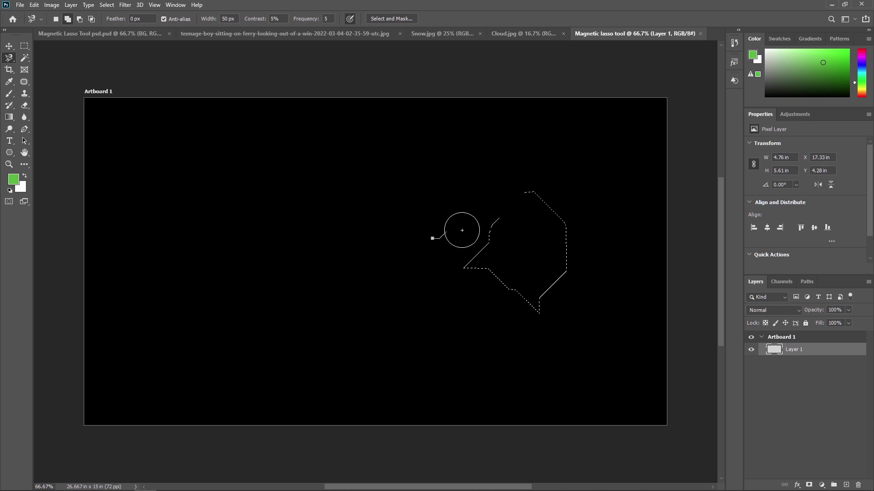
left_click(433, 238)
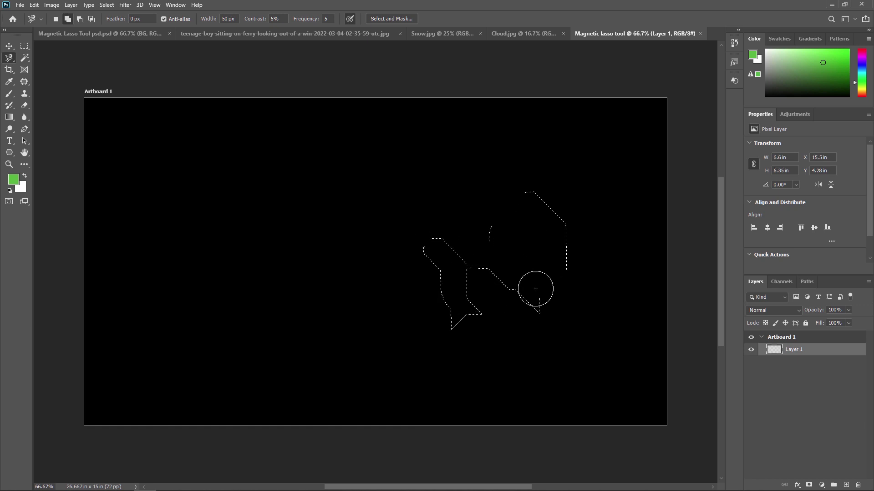
- Subtract the selection's left portion by lassoing around it in subtract-from-selection mode
left_click(81, 19)
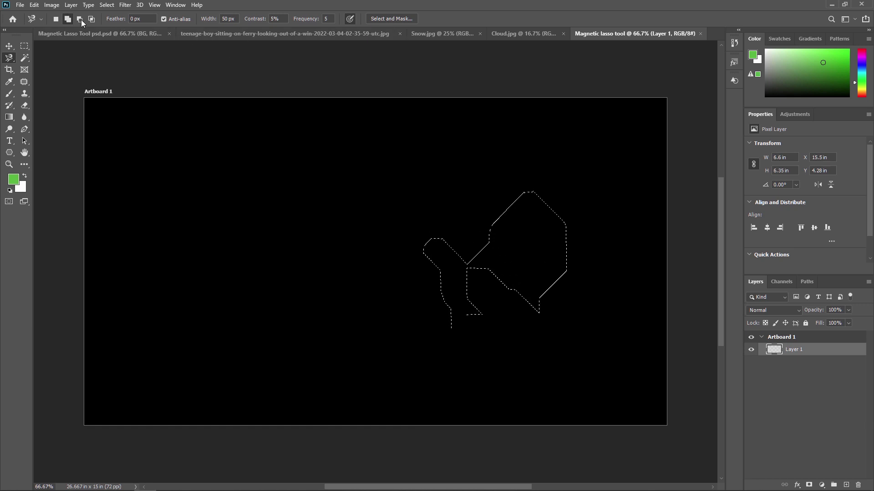
left_click(404, 175)
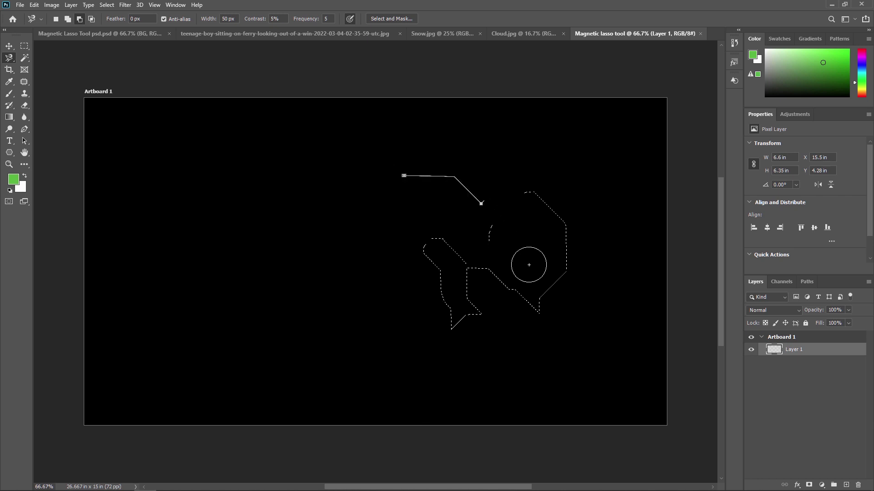
left_click(404, 175)
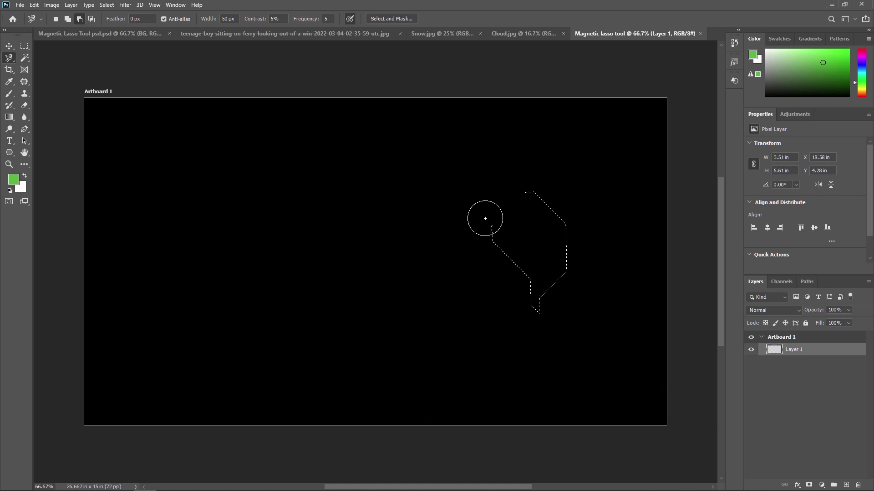
left_click(485, 218)
- Lasso over the selection's upper right part in intersect mode, keeping only the overlap of about 1.2 x 3 in
left_click(91, 18)
left_click(542, 176)
left_click(541, 253)
left_click(577, 275)
left_click(609, 198)
left_click(542, 176)
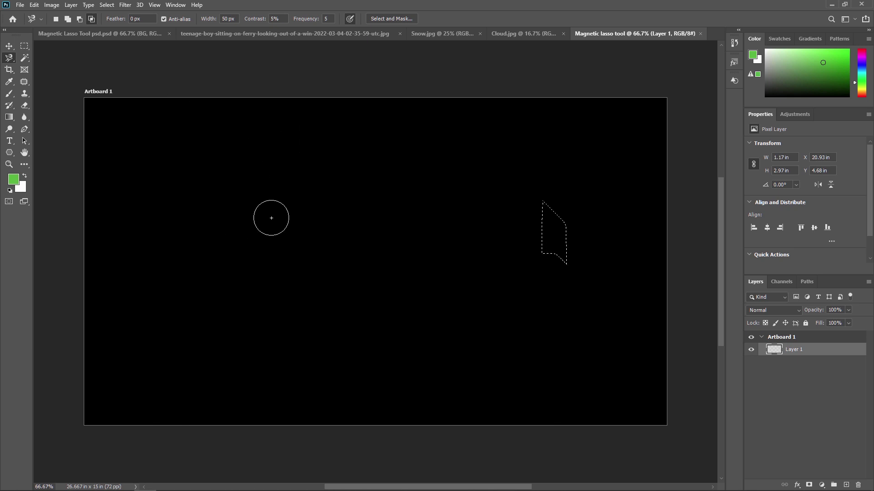
- Switch back to the ferry photo and zoom in on the boy beside the window
left_click(239, 34)
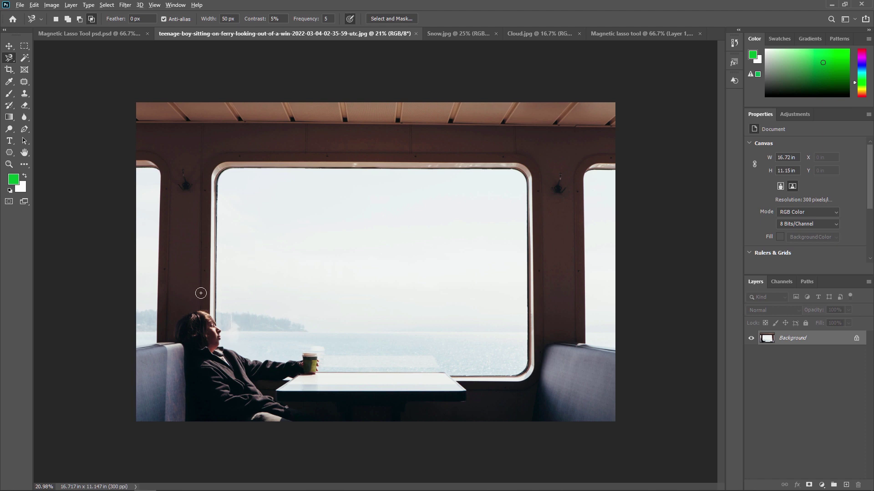
scroll(205, 337, "up", 3)
left_click_drag(201, 325, 226, 235)
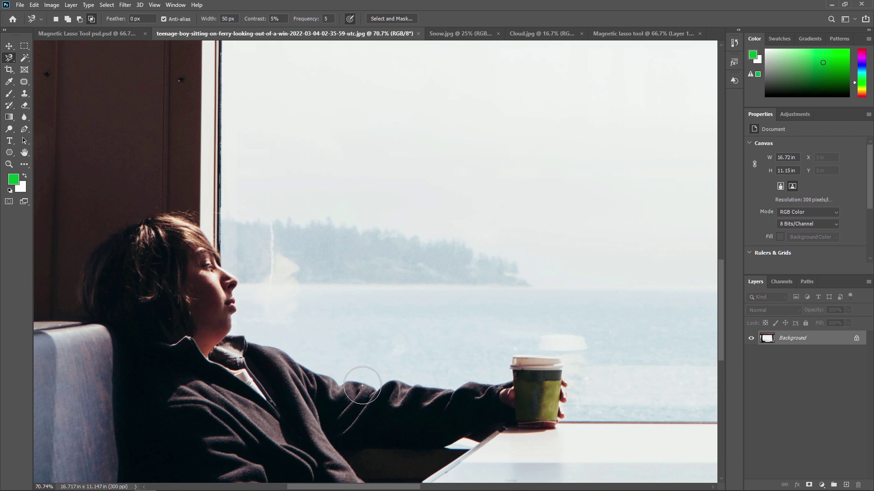
- Reduce the Magnetic Lasso's detection width stepwise to 10 px
key("bracketleft")
key("bracketleft")
key("bracketleft")
key("bracketleft")
key("bracketleft")
key("bracketleft")
key("bracketleft")
key("bracketleft")
key("bracketleft")
key("bracketleft")
key("bracketleft")
key("bracketleft")
key("bracketleft")
key("bracketleft")
key("bracketleft")
key("bracketleft")
key("bracketleft")
key("bracketleft")
key("bracketleft")
key("bracketleft")
scroll(292, 267, "down", 3)
scroll(197, 199, "up", 3)
left_click_drag(191, 275, 222, 189)
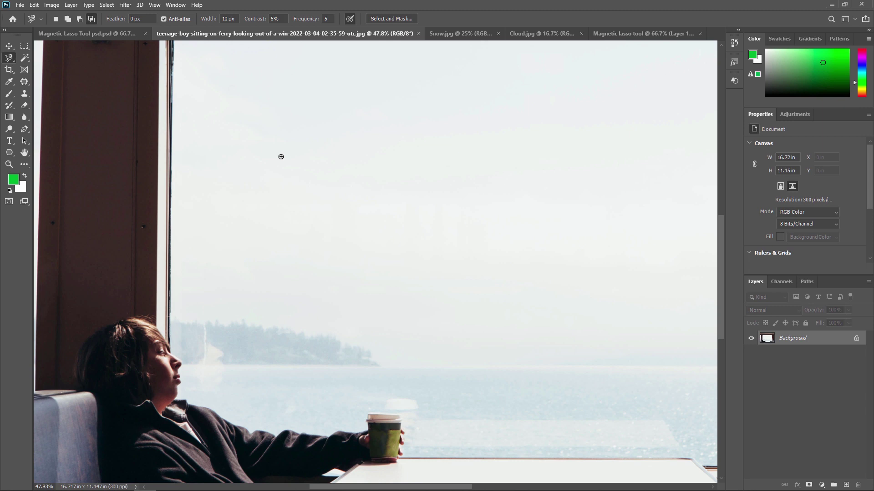
- Set the Magnetic Lasso's detection width to 80 px
left_click(201, 19)
type("80")
left_click(254, 21)
left_click(331, 18)
key("Return")
- Keep the Magnetic Lasso Tool active and set its detection width to 20 px
right_click(12, 56)
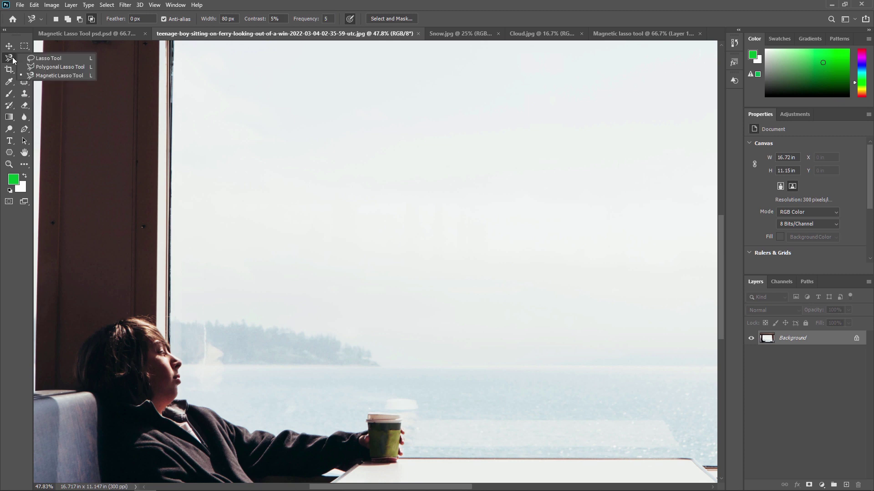
left_click(49, 75)
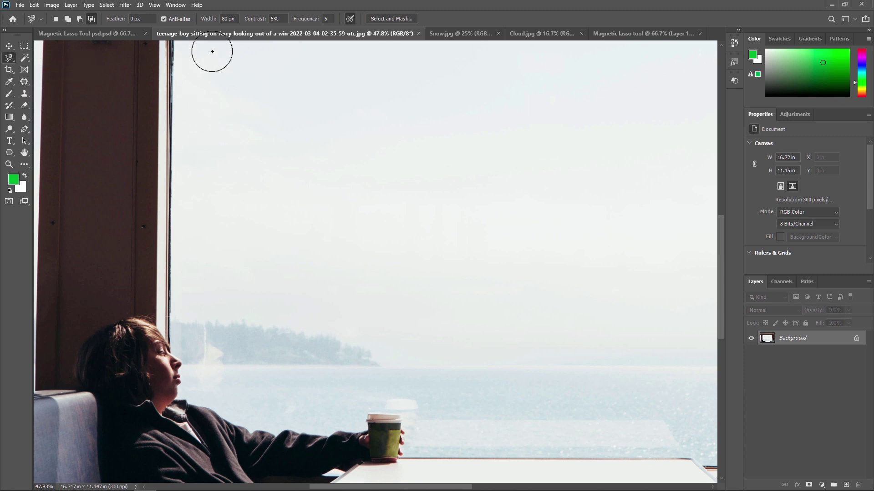
left_click(229, 18)
type("20")
key("Return")
- Examine the outline of the large window from the boy and the cup round to both upper corners
left_click_drag(163, 286, 279, 107)
left_click_drag(279, 181, 367, 124)
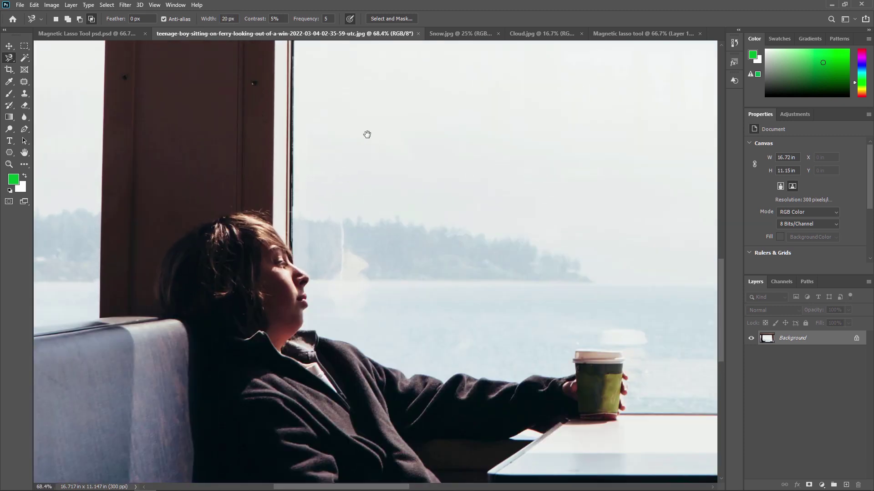
scroll(367, 124, "up", 5)
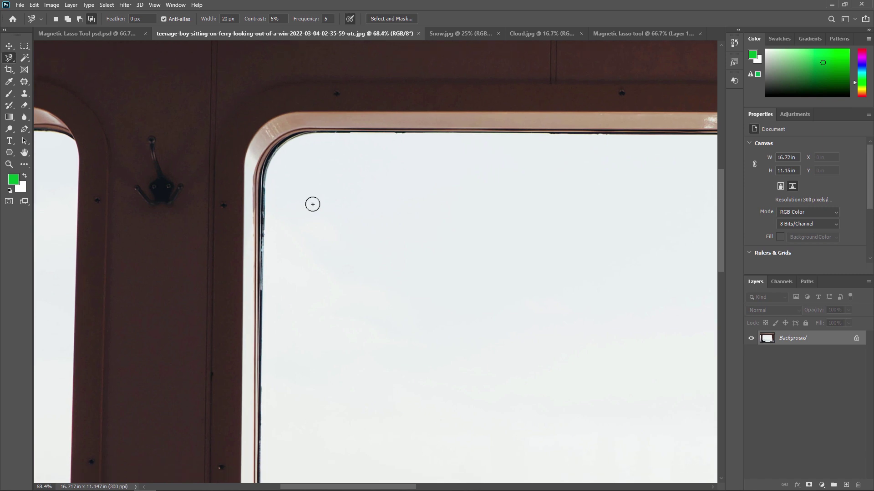
left_click_drag(373, 326, 341, 326)
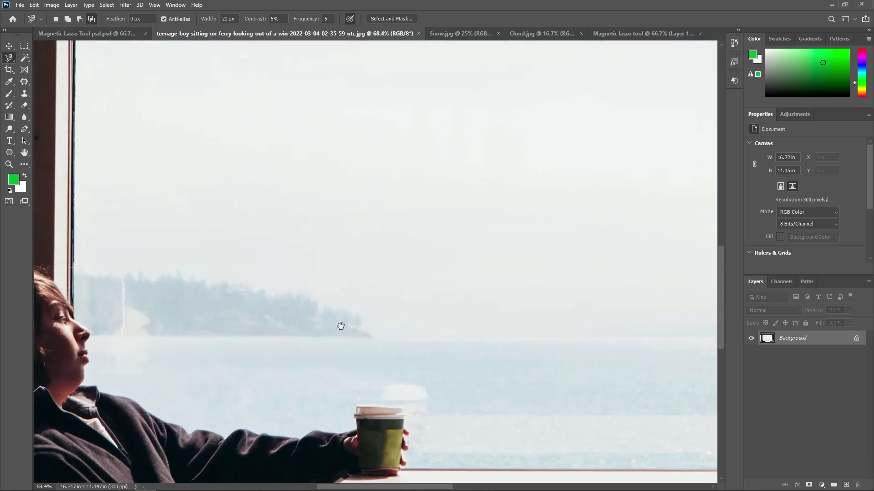
scroll(341, 325, "down", 5)
scroll(338, 373, "right", 5)
scroll(488, 392, "up", 5)
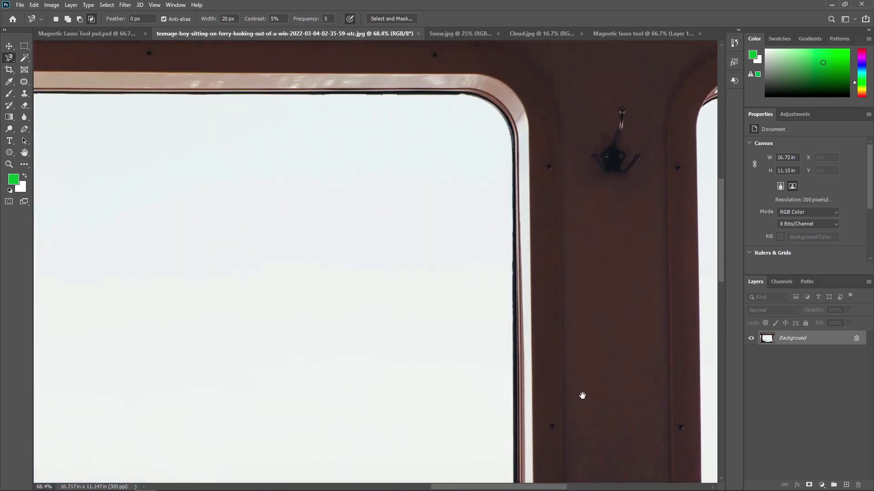
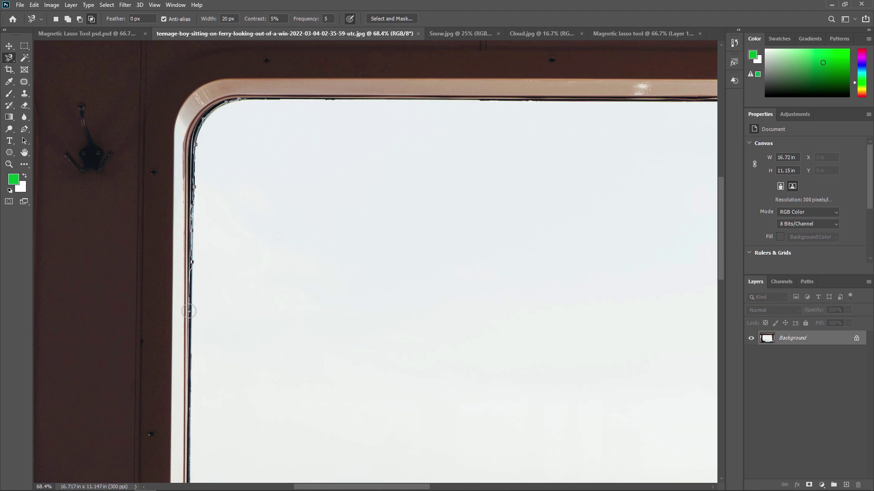
- Trace a magnetic lasso path down the large window's left edge, then along the boy's face and sleeve and around the cup
mouse_move(188, 296)
left_mouse_down()
mouse_move(463, 269)
mouse_move(243, 255)
mouse_move(269, 282)
mouse_move(200, 127)
mouse_move(187, 398)
mouse_move(203, 218)
mouse_move(287, 124)
mouse_move(270, 105)
left_mouse_up()
left_click(267, 101)
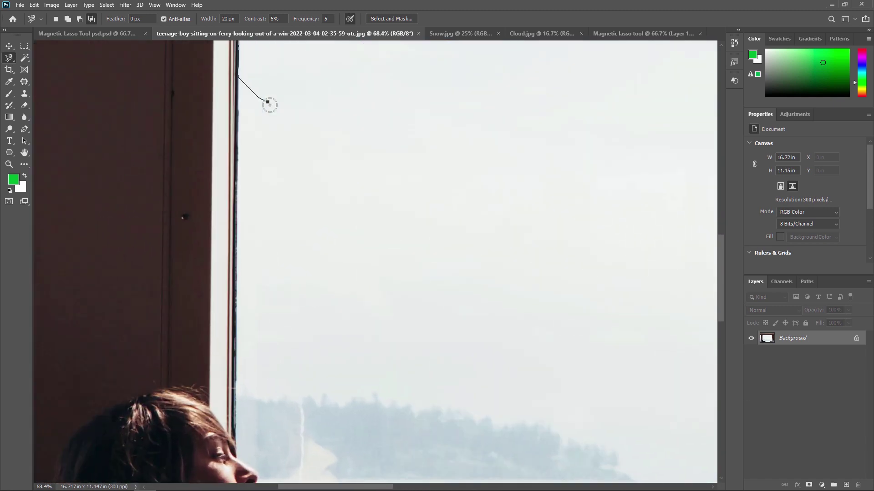
left_click(238, 76)
mouse_move(234, 258)
left_mouse_down()
mouse_move(209, 191)
mouse_move(209, 126)
left_mouse_up()
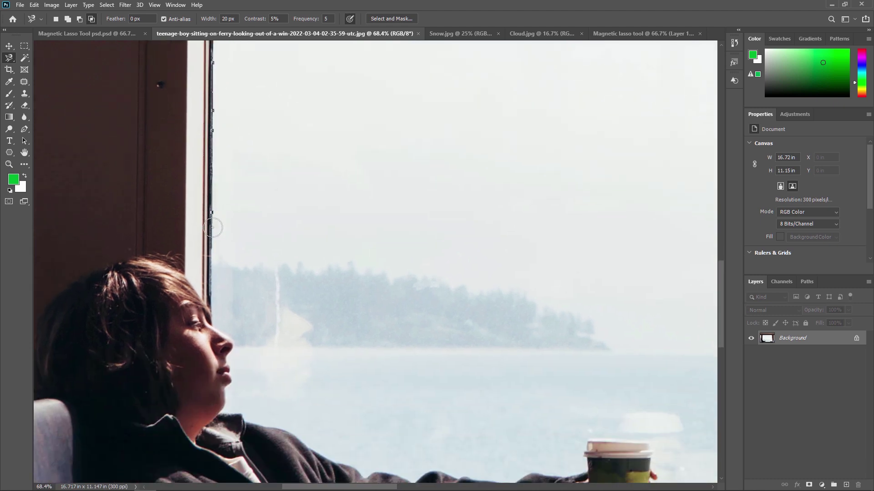
left_click(210, 256)
left_click_drag(213, 273, 172, 110)
left_click(171, 121)
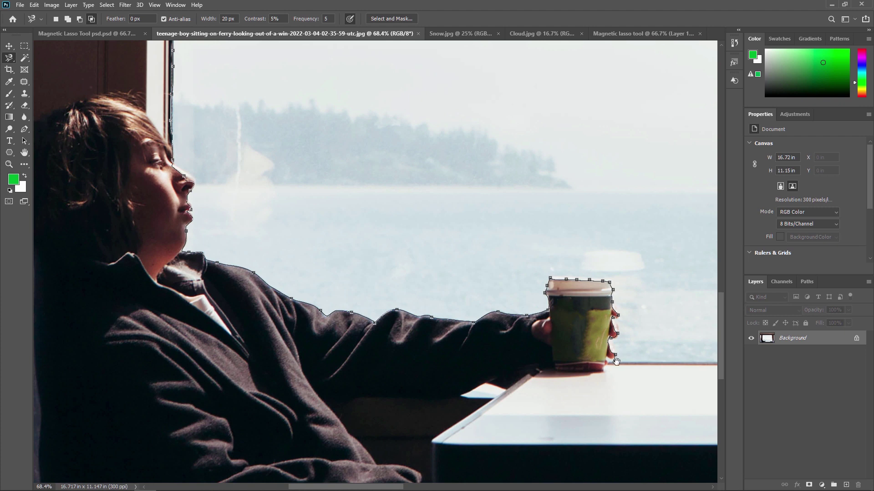
- Continue the lasso path along the table's far edge and the window's bottom edge into its lower right corner
mouse_move(615, 361)
left_mouse_down()
mouse_move(596, 351)
mouse_move(230, 293)
left_mouse_up()
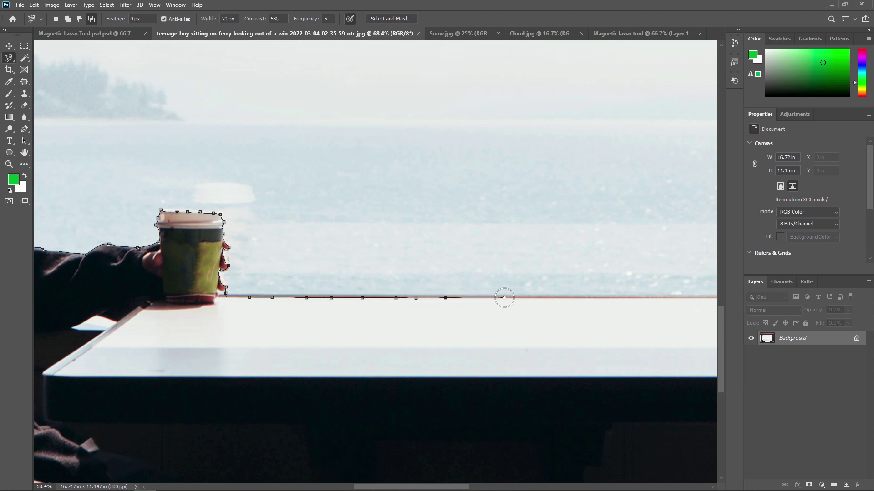
left_click_drag(527, 298, 176, 286)
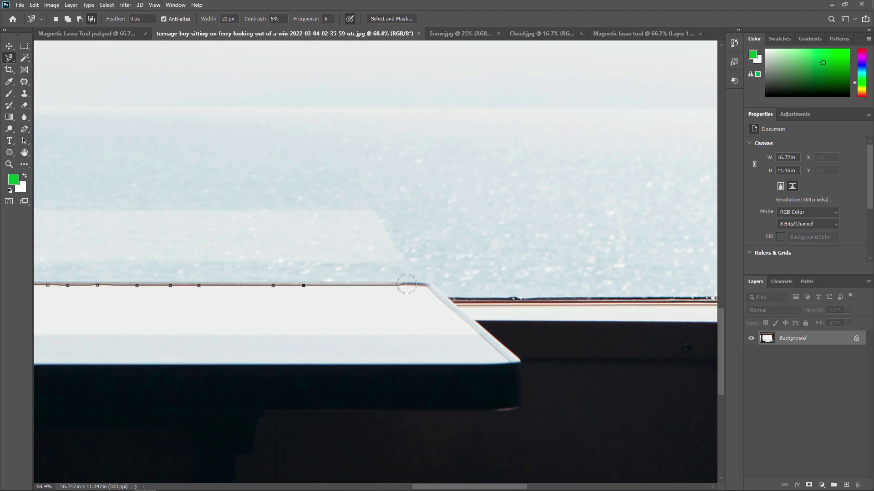
left_click(449, 298)
left_click_drag(446, 297, 163, 292)
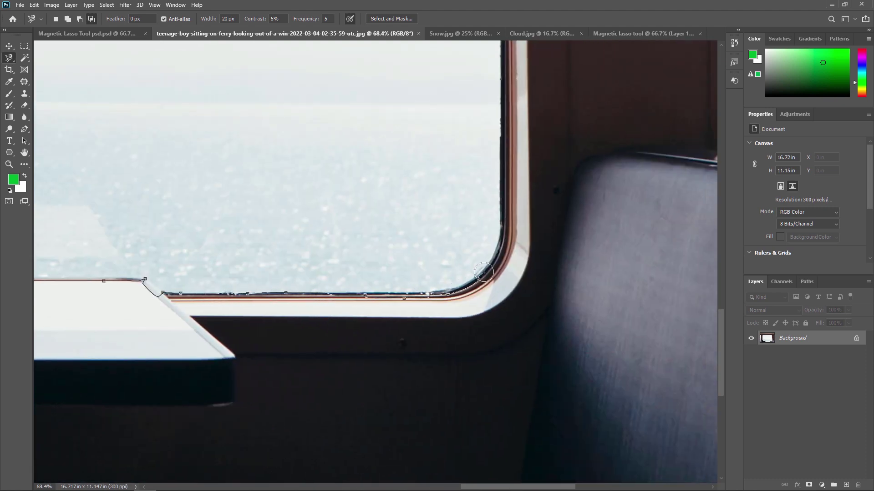
- Continue the magnetic lasso path from the large window's lower right corner up its right edge to the upper right corner
mouse_move(498, 225)
left_mouse_down()
mouse_move(480, 255)
mouse_move(452, 397)
left_mouse_up()
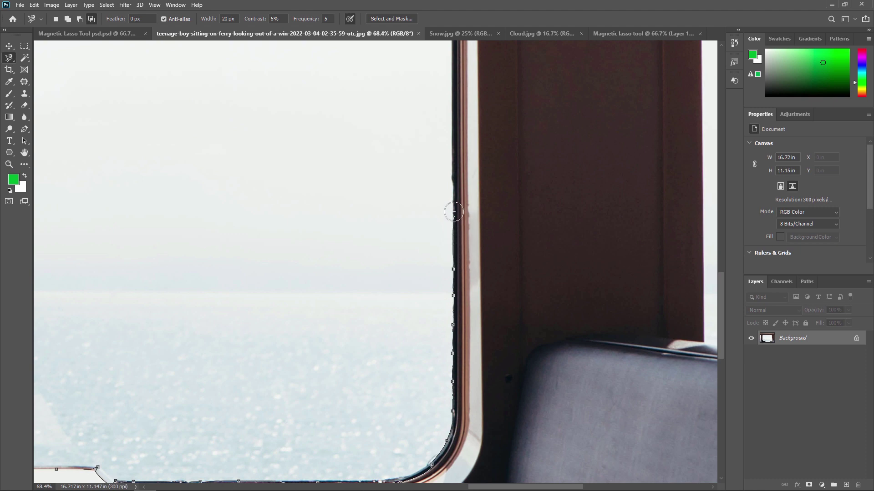
left_click_drag(451, 176, 455, 360)
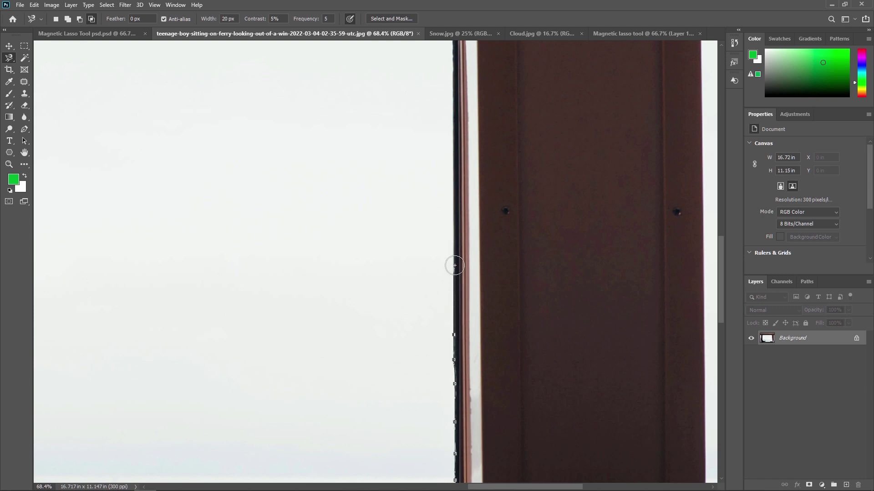
left_click_drag(450, 209, 452, 413)
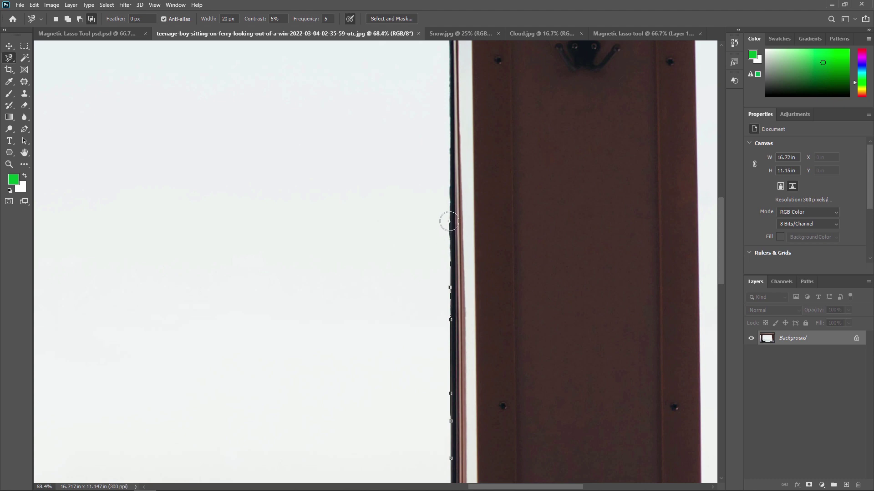
left_click_drag(449, 214, 453, 437)
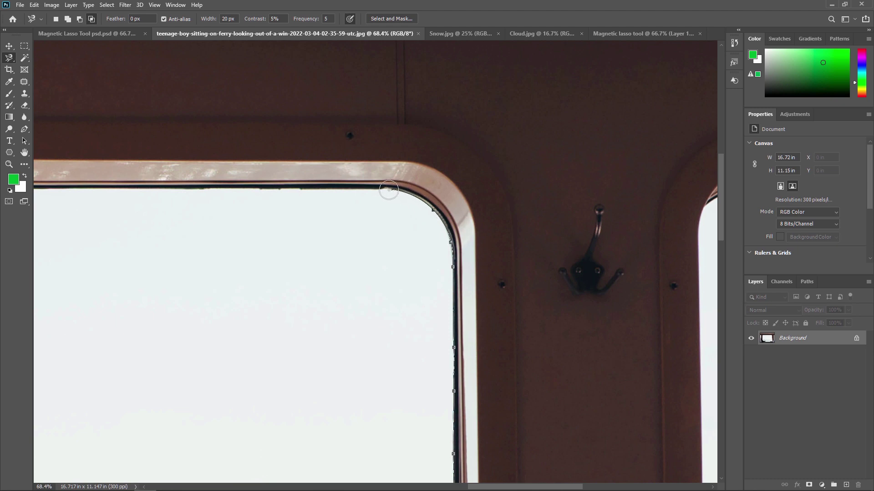
- Trace the lasso path along the window's top edge to the upper left corner and close it into a selection
left_click_drag(175, 189, 681, 191)
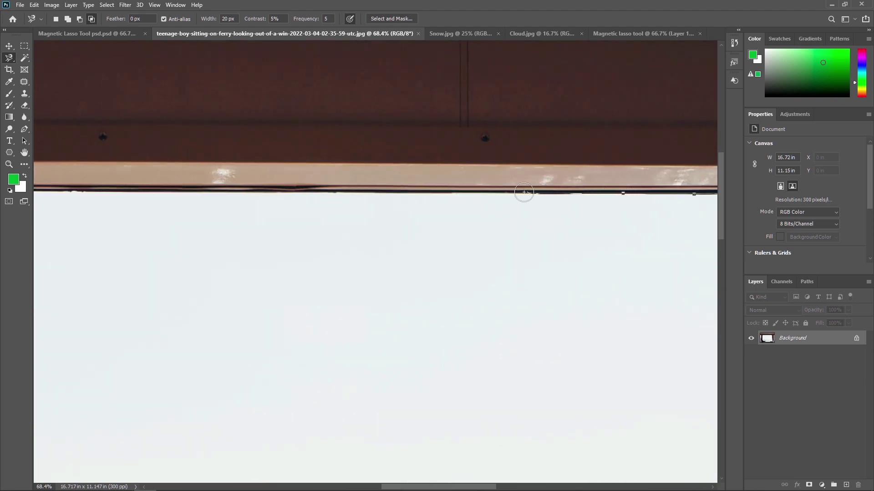
left_click_drag(310, 192, 610, 203)
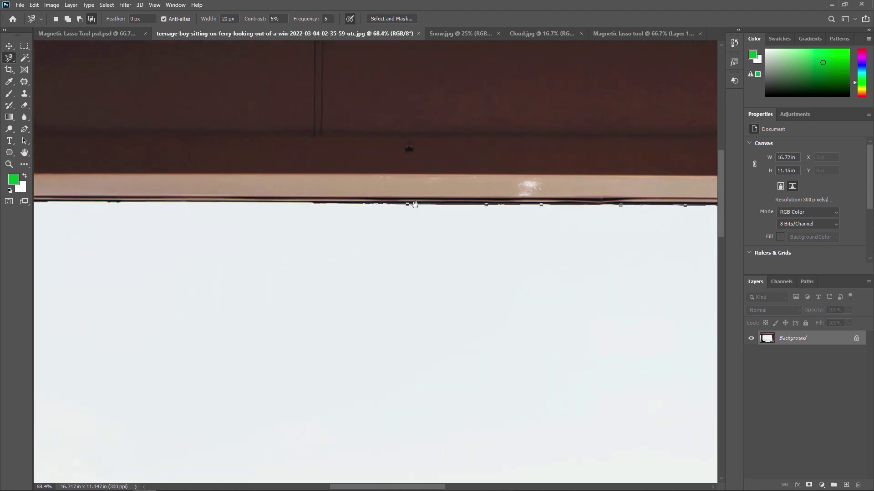
left_click_drag(410, 203, 591, 207)
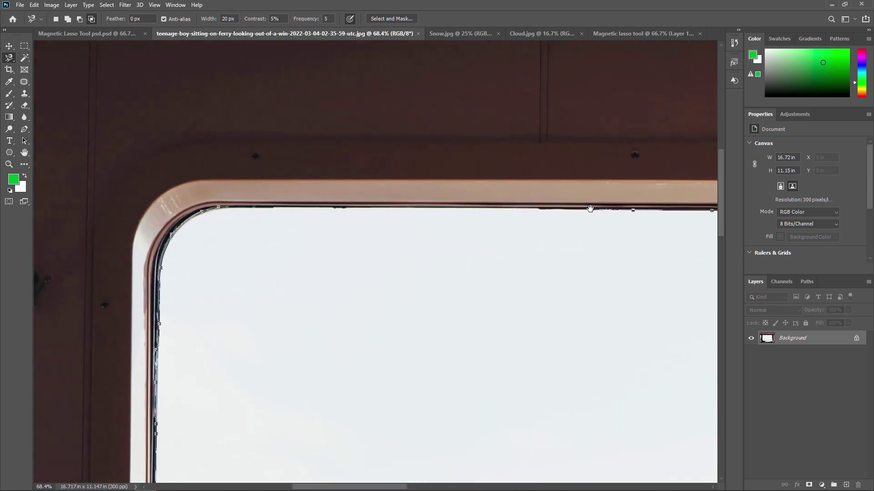
mouse_move(399, 207)
left_mouse_down()
mouse_move(591, 214)
mouse_move(416, 213)
left_mouse_up()
left_click(416, 215)
scroll(418, 222, "down", 6)
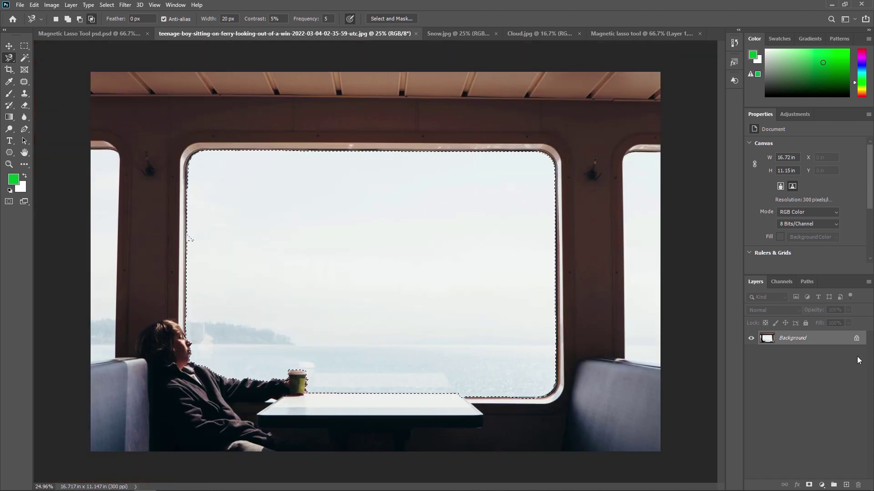
- Unlock the Background layer, delete the selected window view and deselect
left_click(856, 338)
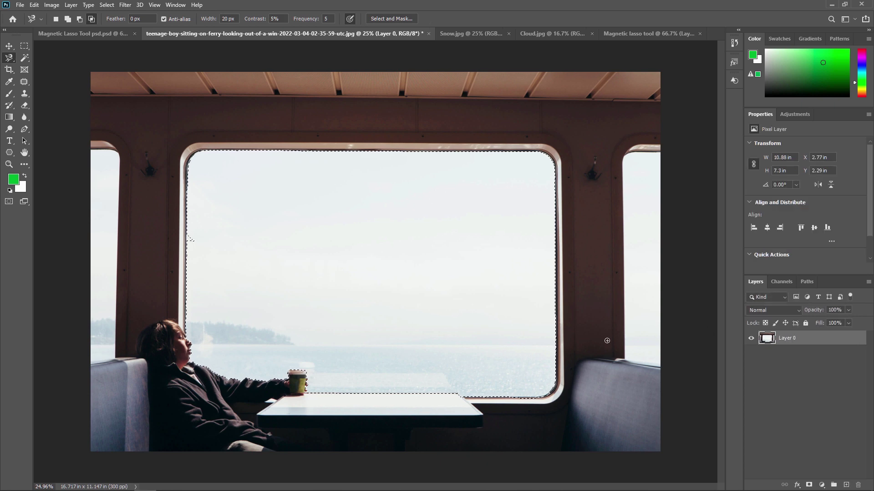
key("Delete")
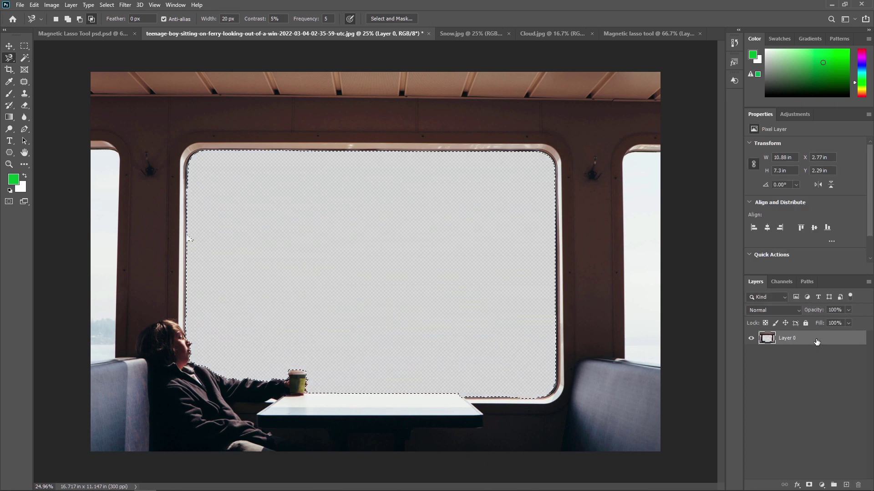
key("ctrl+d")
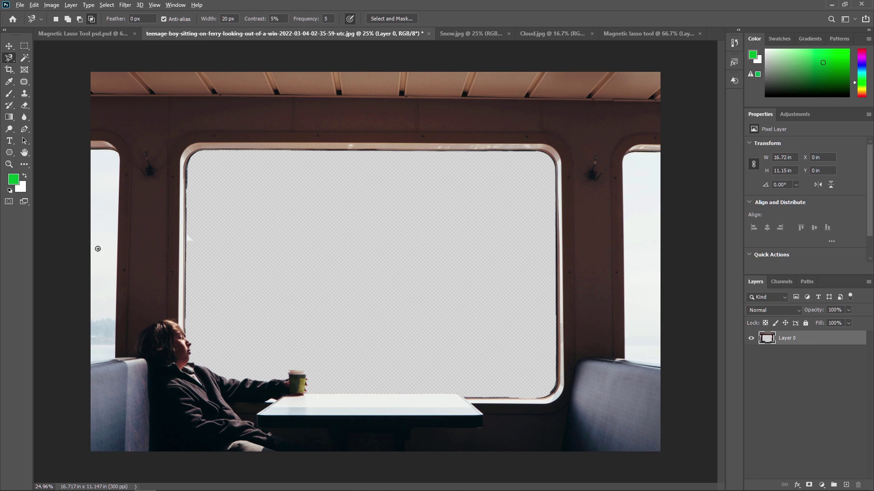
- Select the leftover white sliver on the window's left edge with the Magnetic Lasso Tool, delete it and deselect
scroll(101, 251, "up", 3)
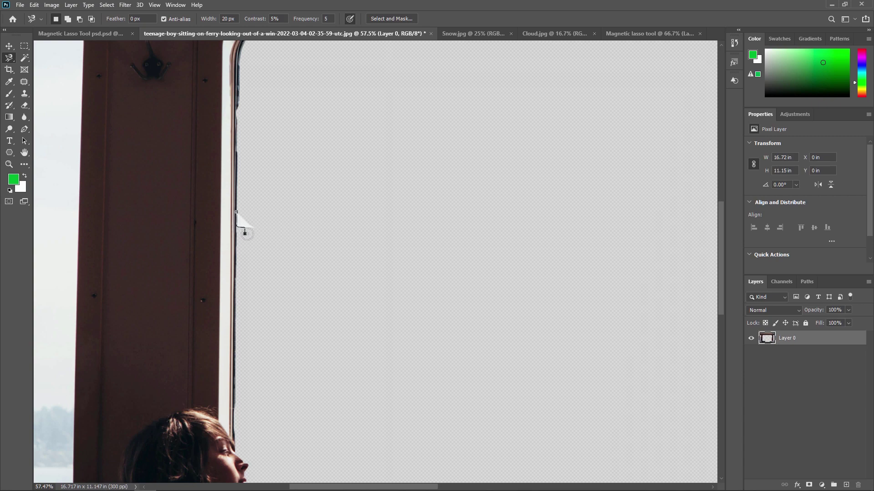
left_click(237, 212)
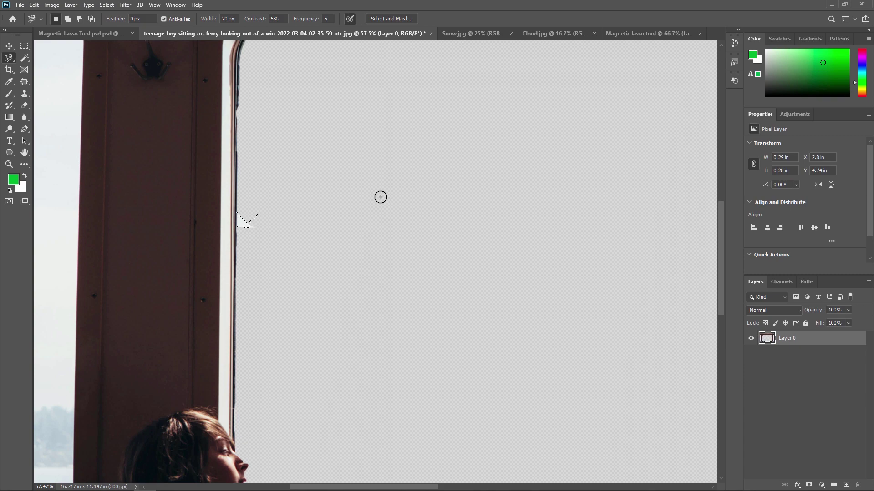
key("ctrl+d")
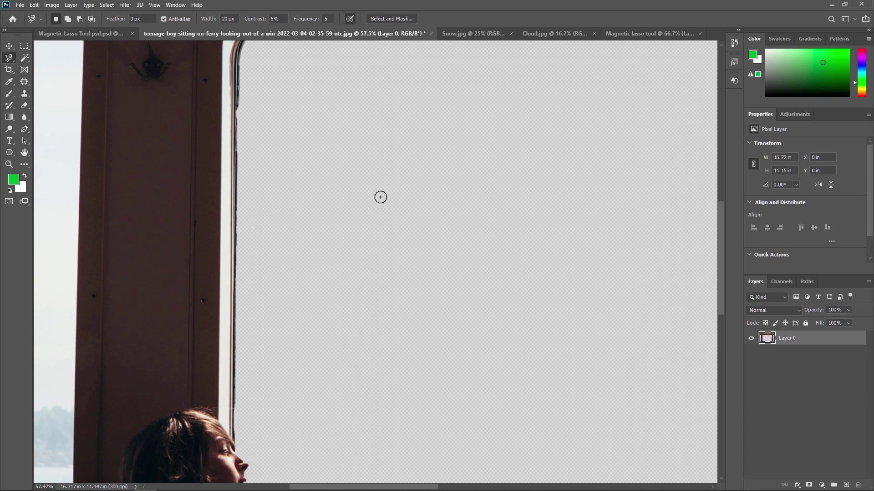
scroll(491, 295, "down", 3)
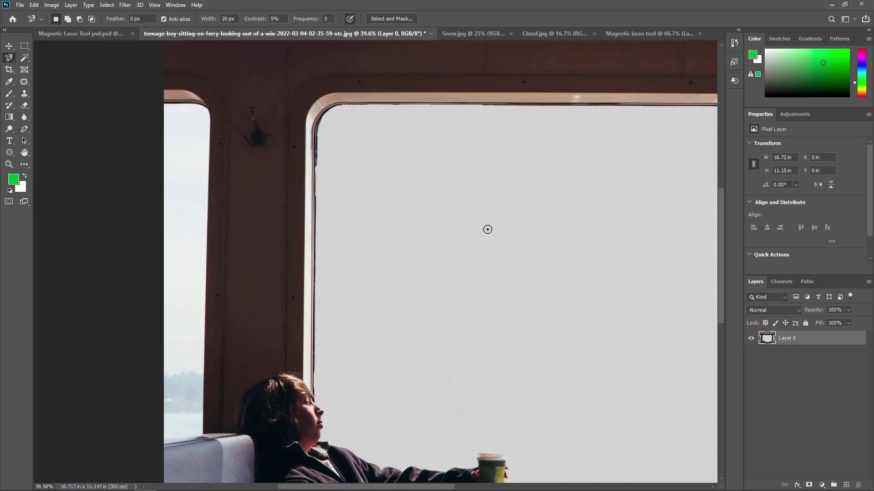
left_click_drag(590, 327, 404, 281)
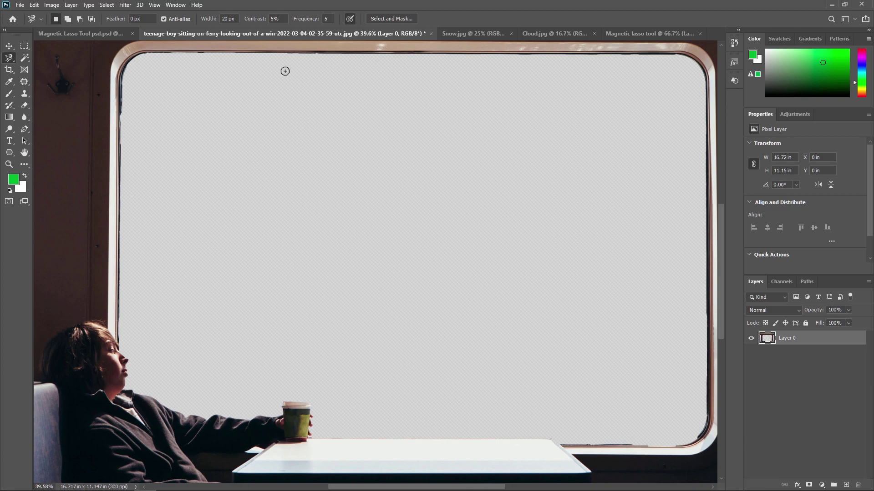
- Convert the Background of Snow.jpg to a normal layer and bring the snowy forest into the ferry photo with the Move Tool
left_click(483, 34)
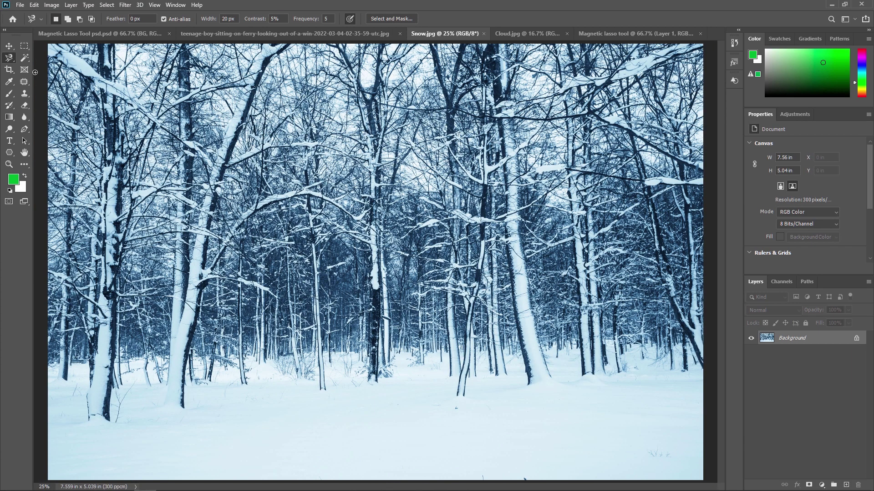
left_click(9, 46)
left_click_drag(402, 189, 461, 223)
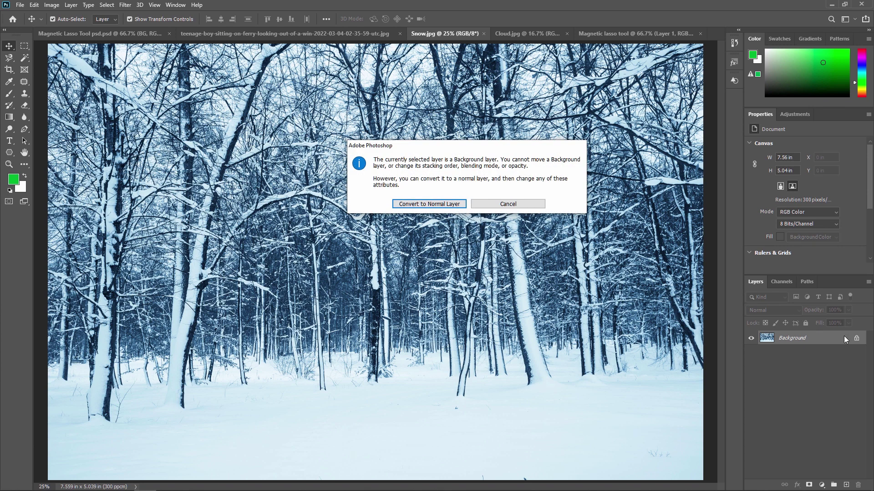
key("Return")
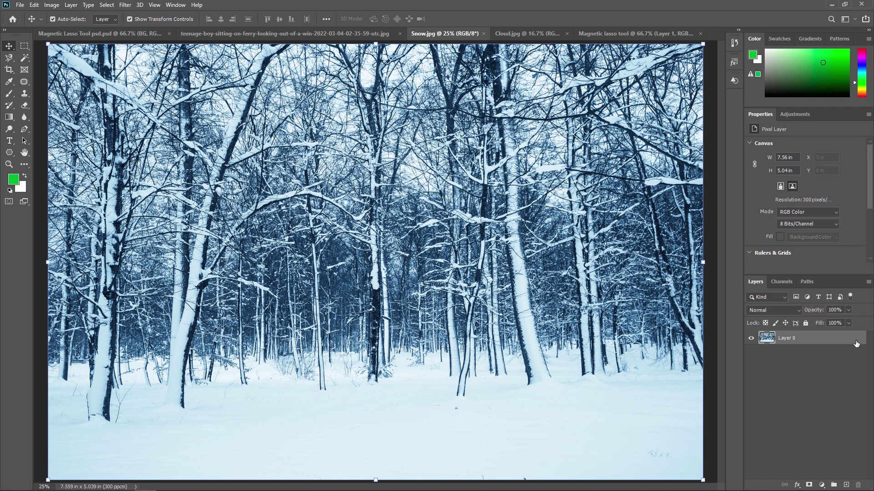
left_click_drag(314, 175, 375, 228)
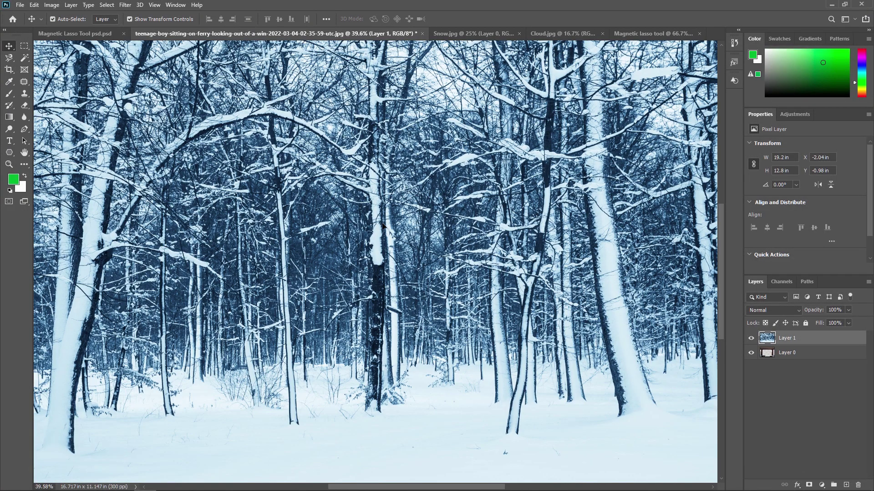
- Place the snowy forest layer below the ferry layer in the layer stack
scroll(386, 227, "down", 5)
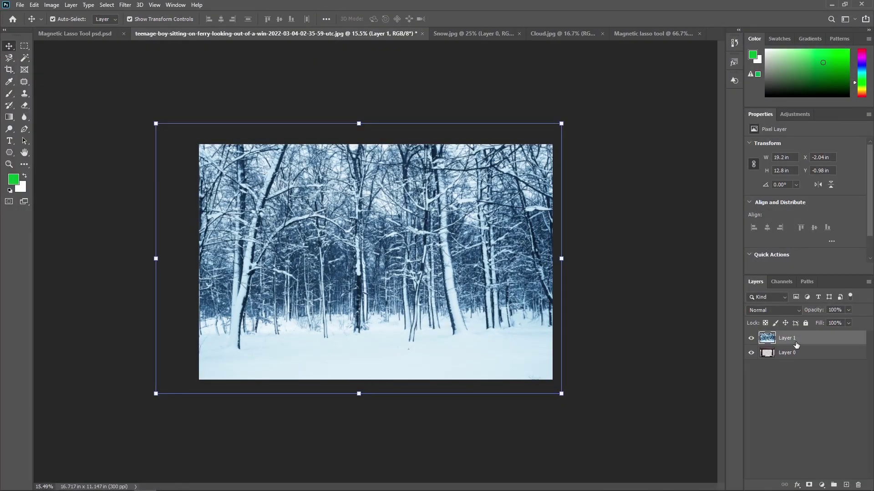
left_click_drag(796, 342, 809, 361)
scroll(377, 315, "up", 2)
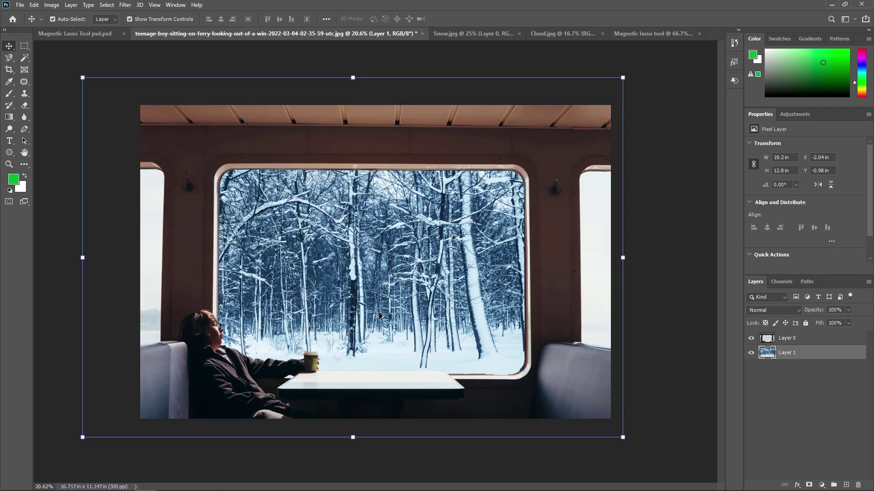
- Reposition the snowy forest layer and scale it down proportionally with Free Transform so it just fills the large window
left_click_drag(394, 298, 404, 305)
key("ctrl+t")
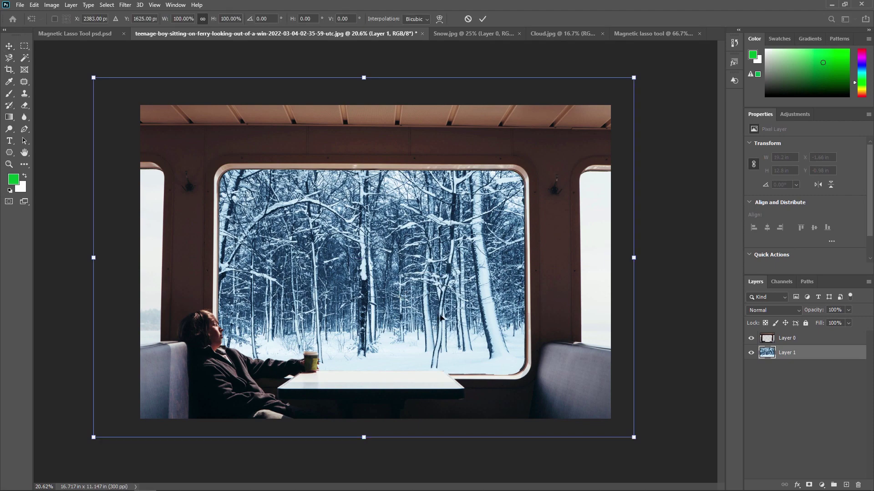
left_click_drag(633, 439, 565, 391)
left_click_drag(513, 336, 513, 340)
left_click_drag(566, 396, 535, 384)
key("Return")
left_click(594, 453)
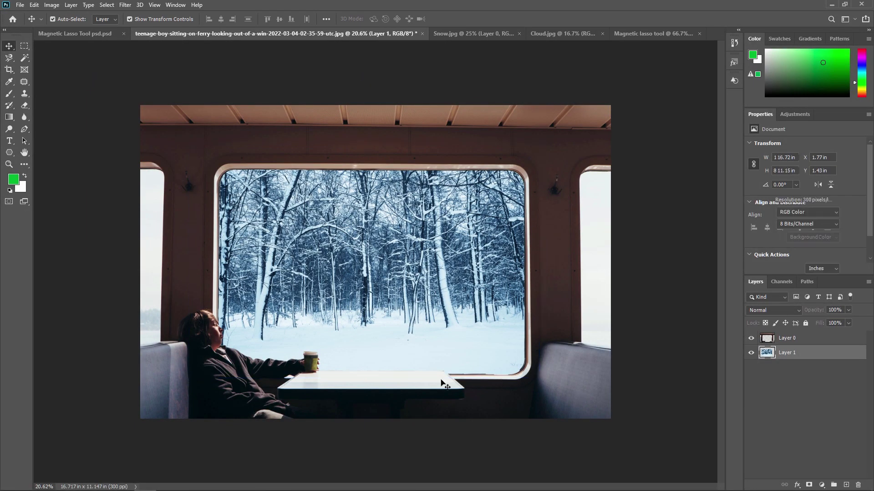
key("ctrl+0")
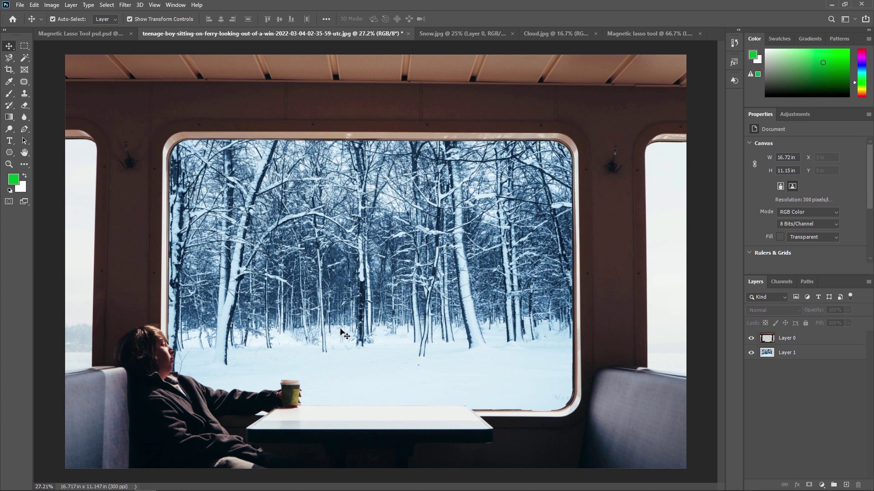